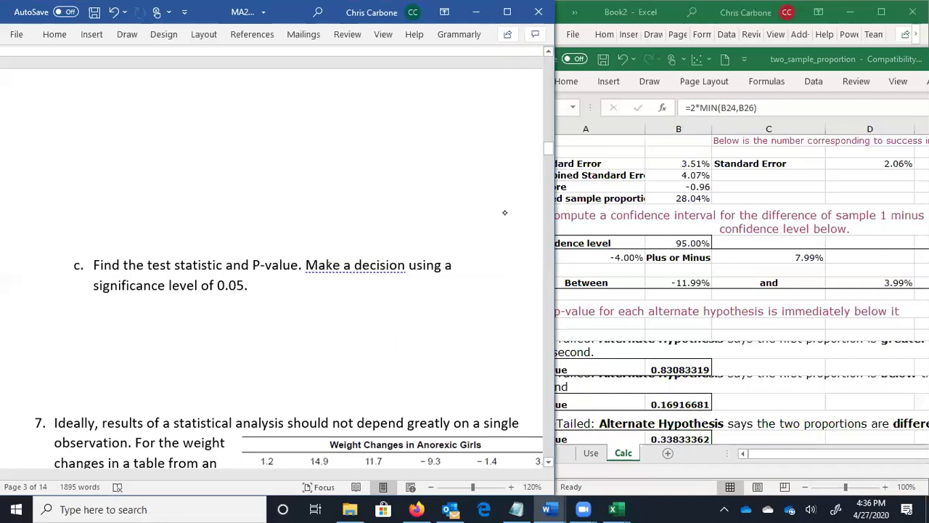
Step: Handwrite the test results "z = -0.96" and "p-value = 0.34" just above part c of the question
{"action": "mouse_move", "coordinate": [155, 235]}
{"action": "left_mouse_down"}
{"action": "mouse_move", "coordinate": [262, 254]}
{"action": "mouse_move", "coordinate": [287, 247]}
{"action": "left_mouse_up"}
{"action": "mouse_move", "coordinate": [291, 238]}
{"action": "left_mouse_down"}
{"action": "mouse_move", "coordinate": [324, 251]}
{"action": "mouse_move", "coordinate": [374, 240]}
{"action": "left_mouse_up"}
{"action": "mouse_move", "coordinate": [365, 250]}
{"action": "left_mouse_down"}
{"action": "mouse_move", "coordinate": [398, 238]}
{"action": "mouse_move", "coordinate": [418, 251]}
{"action": "mouse_move", "coordinate": [452, 246]}
{"action": "left_mouse_up"}
{"action": "left_click", "coordinate": [407, 247]}
{"action": "left_click_drag", "start_coordinate": [449, 233], "coordinate": [450, 258]}
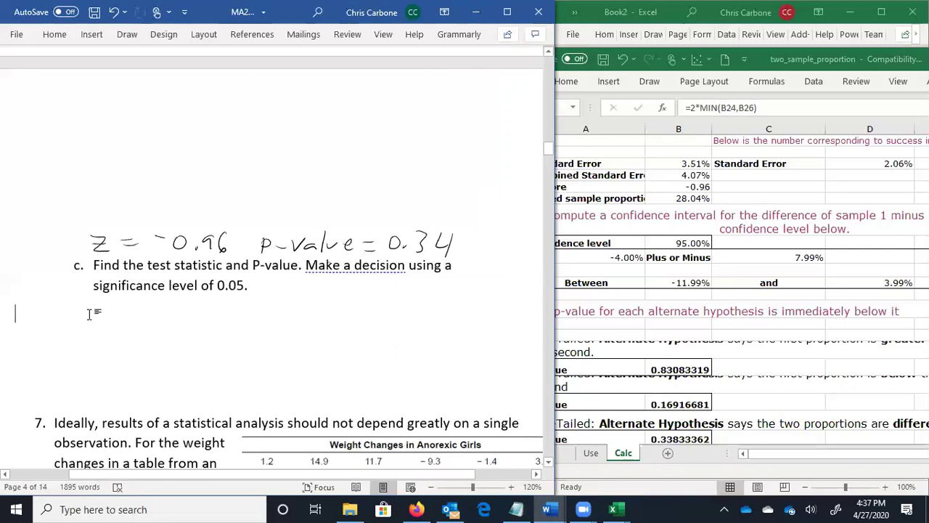
Step: Begin the decision below part c with "We do not have", underlining "do not have"
{"action": "type", "text": "We"}
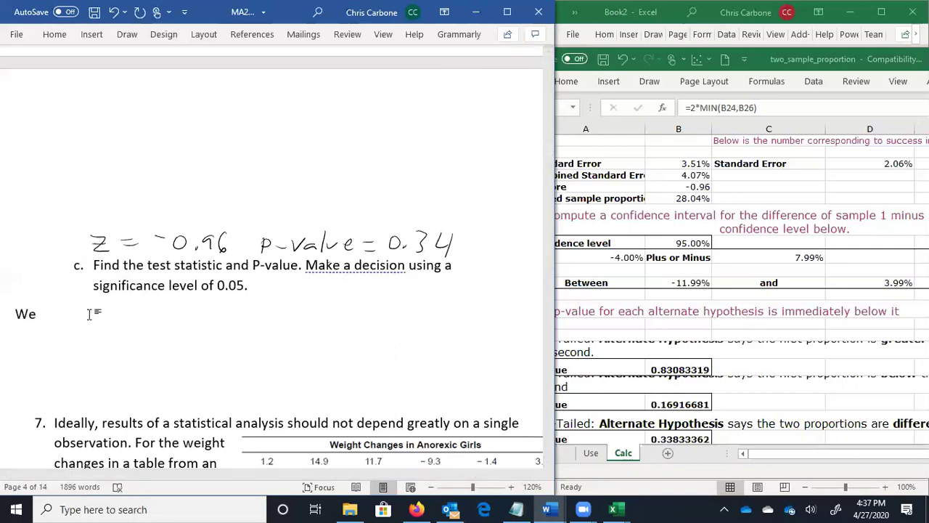
{"action": "type", "text": " do not have"}
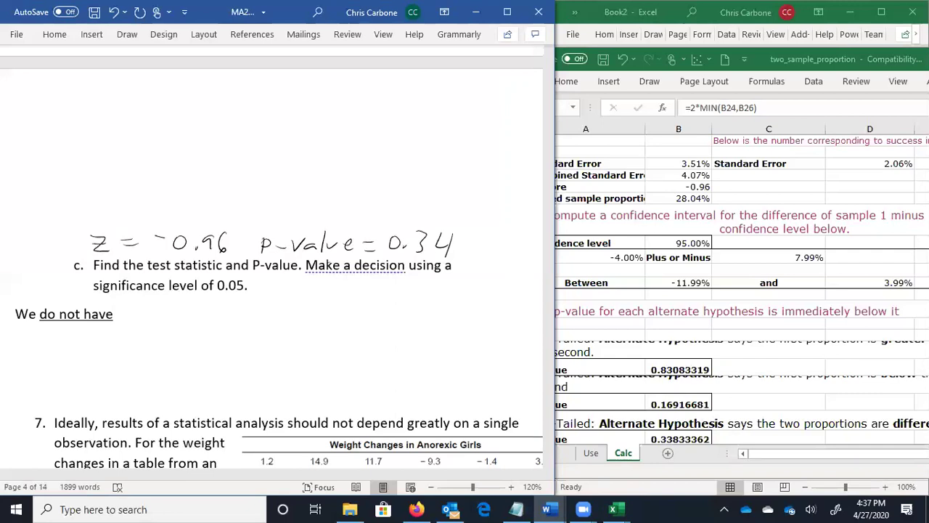
{"action": "left_click", "coordinate": [91, 314]}
{"action": "type", "text": "suf"}
{"action": "key", "text": "BackSpace"}
{"action": "key", "text": "BackSpace"}
{"action": "key", "text": "BackSpace"}
{"action": "key", "text": "Right"}
{"action": "key", "text": "Right"}
{"action": "key", "text": "Right"}
{"action": "key", "text": "Right"}
{"action": "key", "text": "Right"}
{"action": "key", "text": "Left"}
Step: Continue the decision in plain text with "sufficient evidence to reject the null hypothesis;"
{"action": "type", "text": "sufficient evidend"}
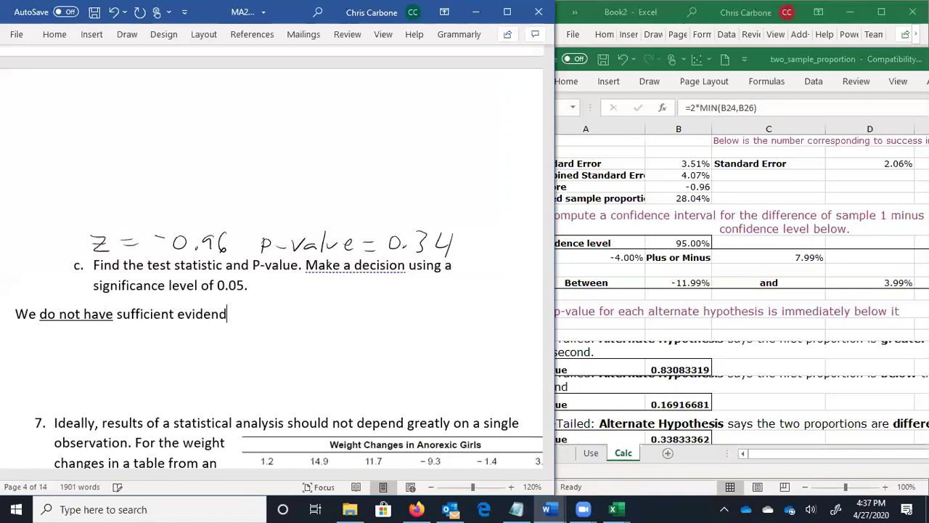
{"action": "key", "text": "BackSpace"}
{"action": "type", "text": "ce to reject the nul"}
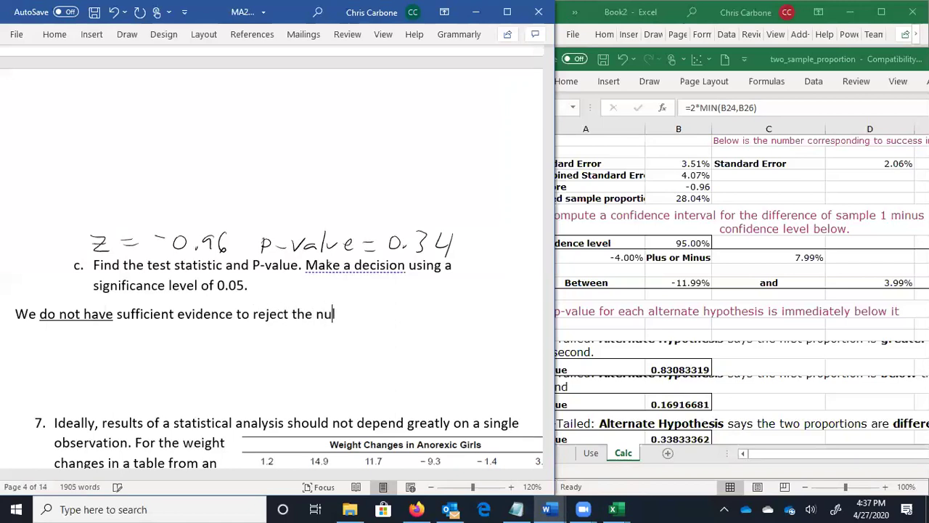
{"action": "type", "text": "l hypothesis;"}
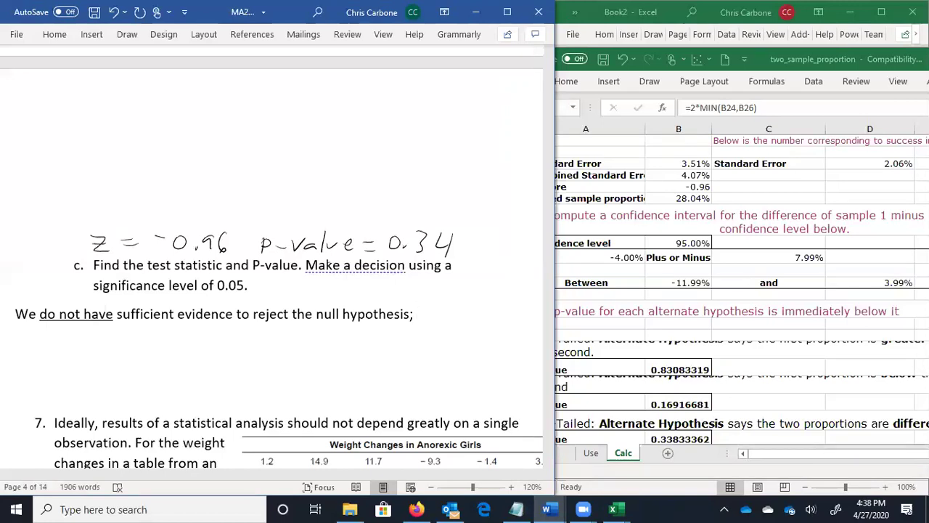
Step: Add "we are unable to show that there is a difference" to the conclusion, underlining only "unable"
{"action": "type", "text": "we are"}
{"action": "type", "text": " una"}
{"action": "key", "text": "BackSpace"}
{"action": "type", "text": "nable "}
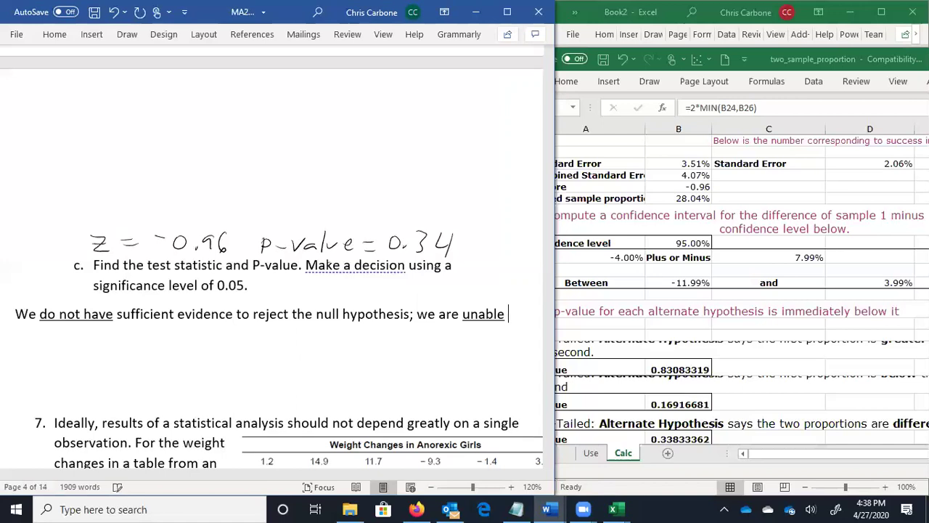
{"action": "type", "text": "to show "}
{"action": "type", "text": "that "}
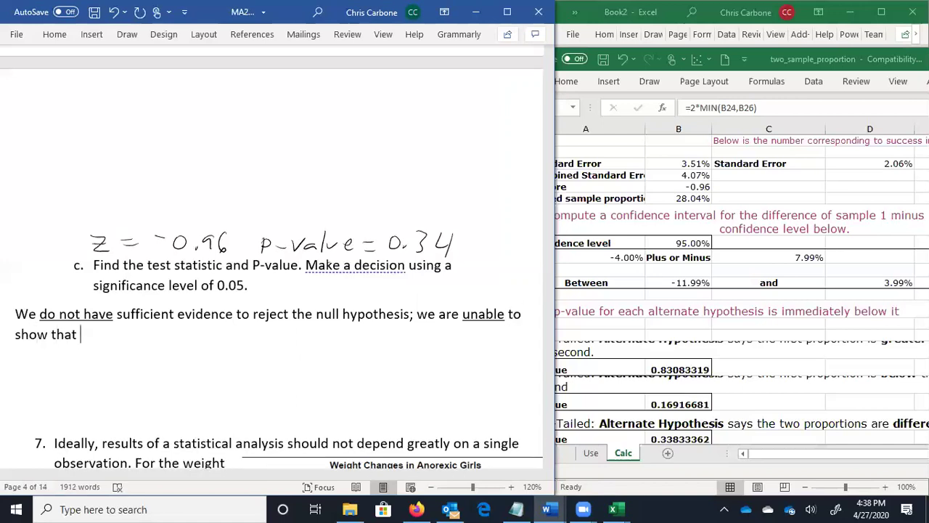
{"action": "type", "text": "there is a "}
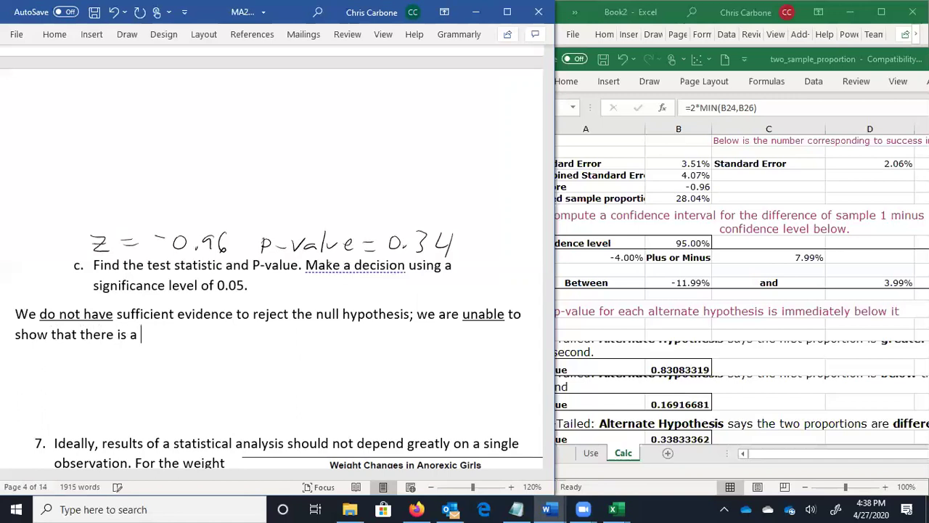
{"action": "type", "text": "difference"}
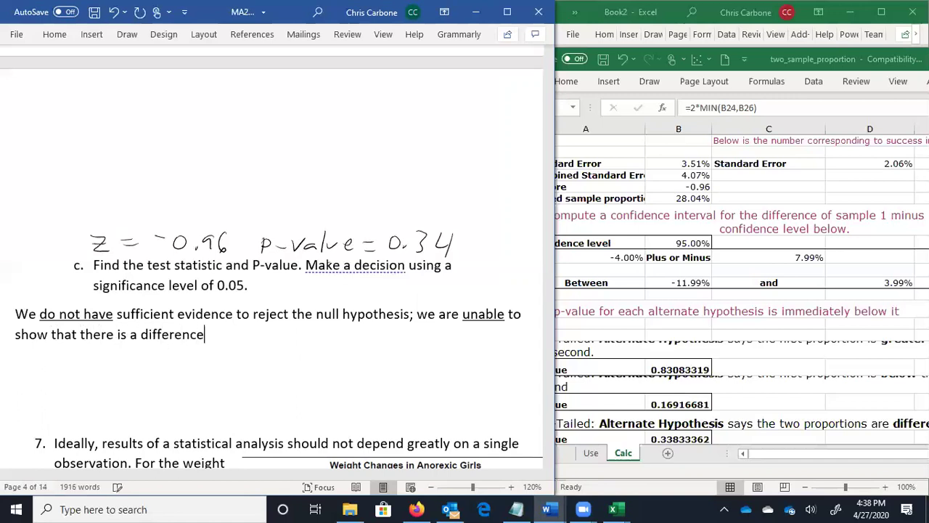
Step: Finish the conclusion with "in proportions of reports of engaging in unplanned sexual activities because of drinking between 1993 and 2005."
{"action": "type", "text": " in propor"}
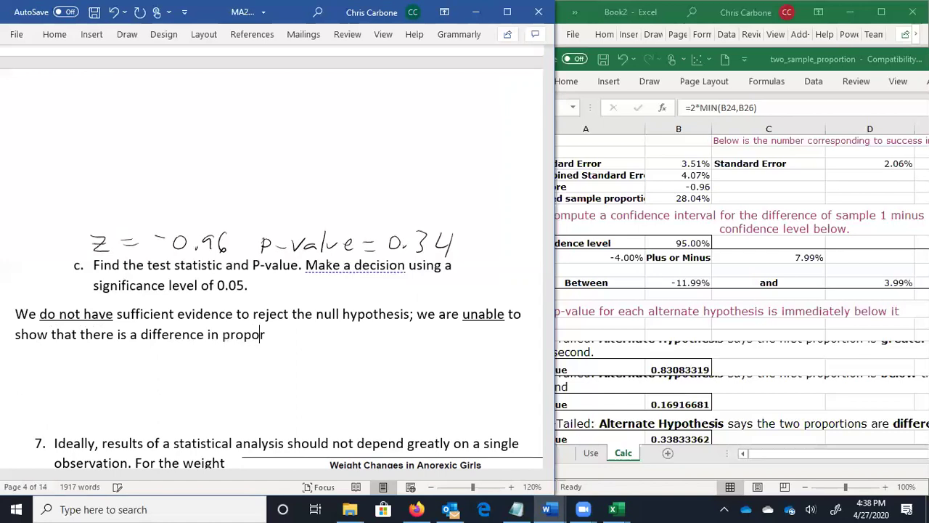
{"action": "type", "text": "tions of reports o"}
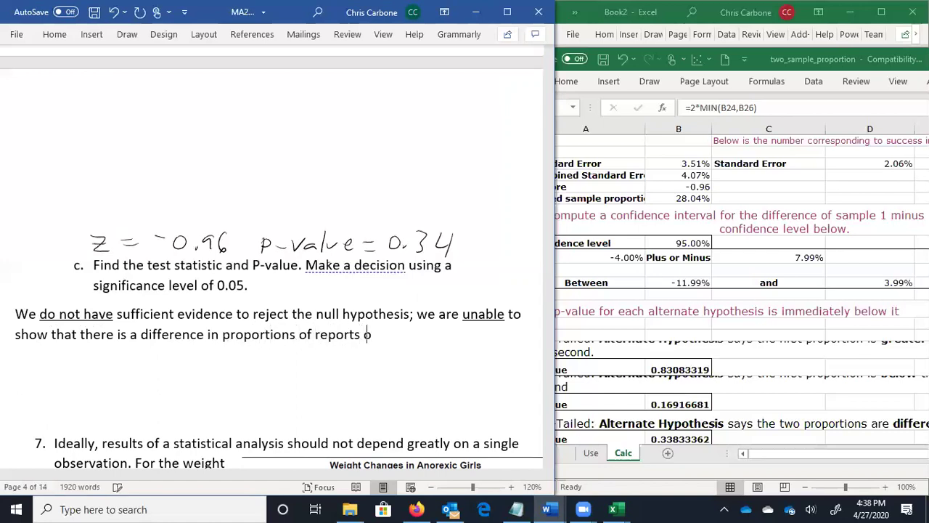
{"action": "type", "text": "f engaging "}
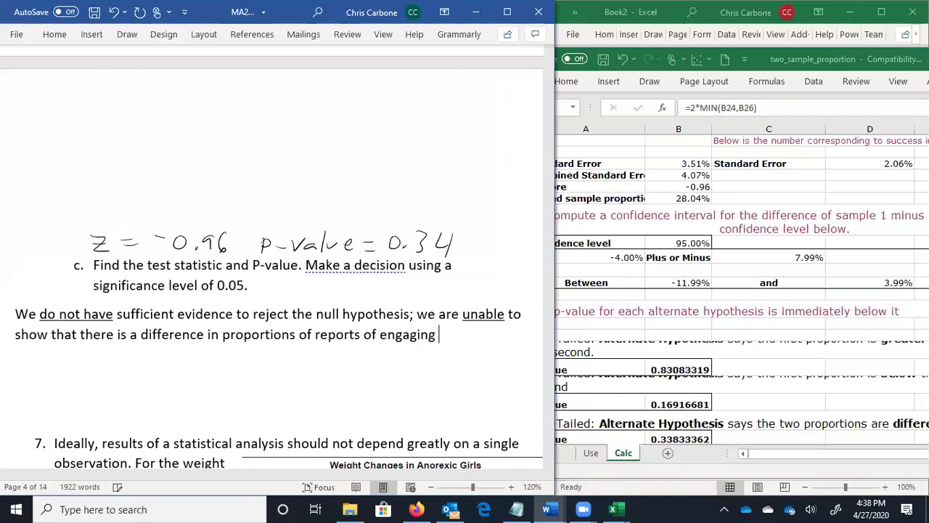
{"action": "type", "text": "in unplanne"}
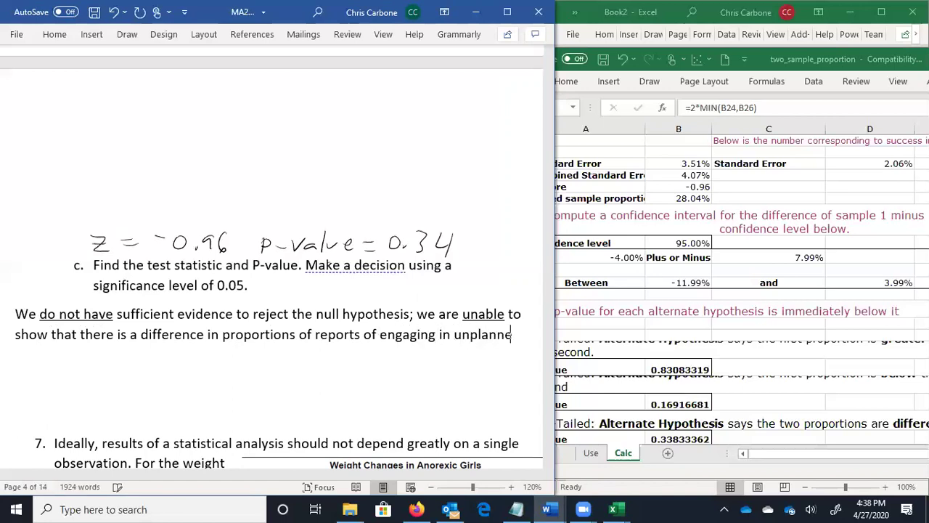
{"action": "type", "text": "d secua"}
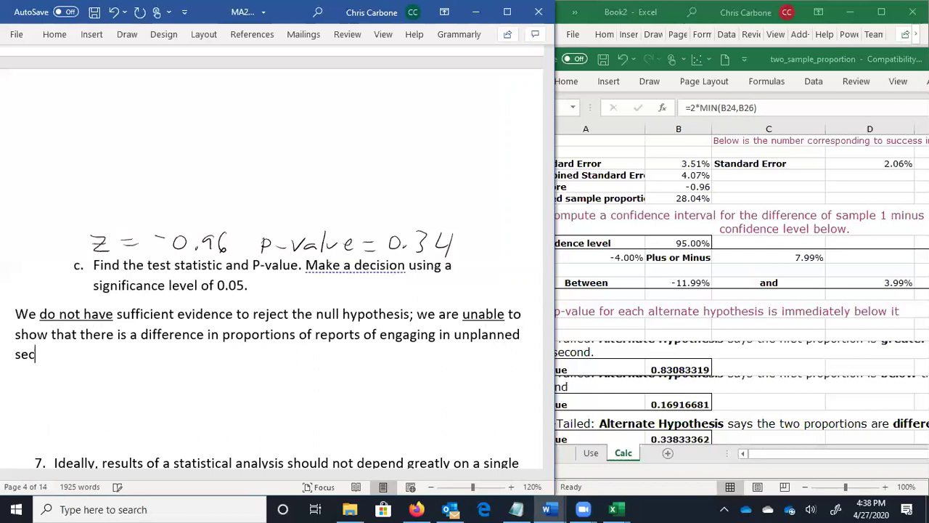
{"action": "key", "text": "BackSpace"}
{"action": "key", "text": "BackSpace"}
{"action": "key", "text": "BackSpace"}
{"action": "type", "text": "xual activi"}
{"action": "key", "text": "BackSpace"}
{"action": "key", "text": "BackSpace"}
{"action": "type", "text": "vi"}
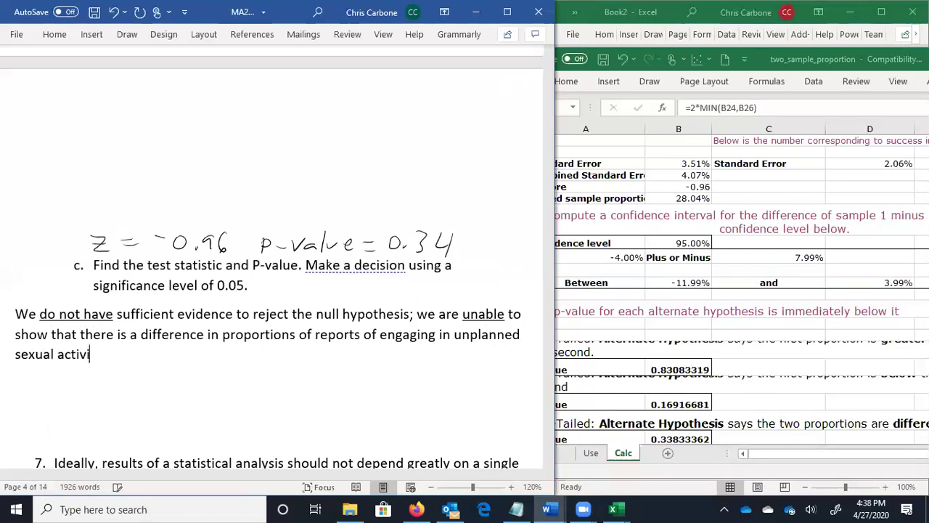
{"action": "type", "text": "ties because of drinking betwe"}
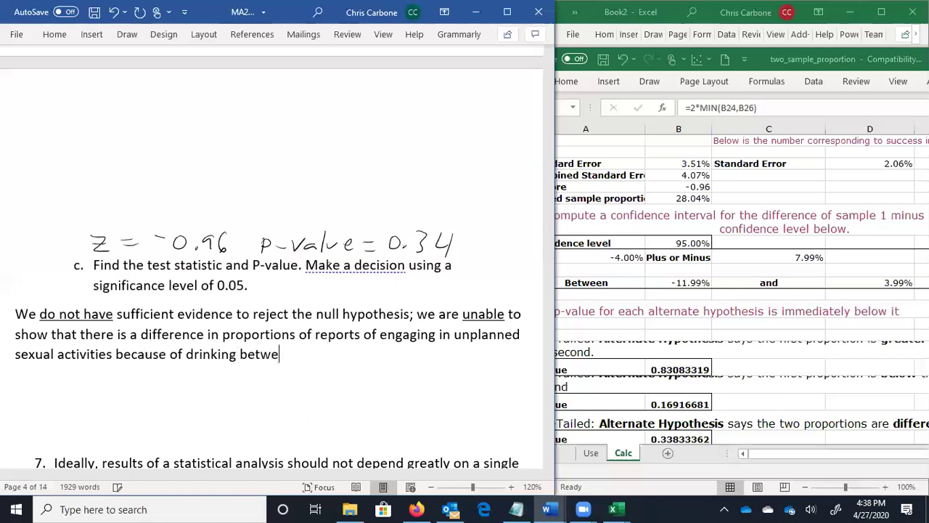
{"action": "type", "text": "en 1993 and 2005."}
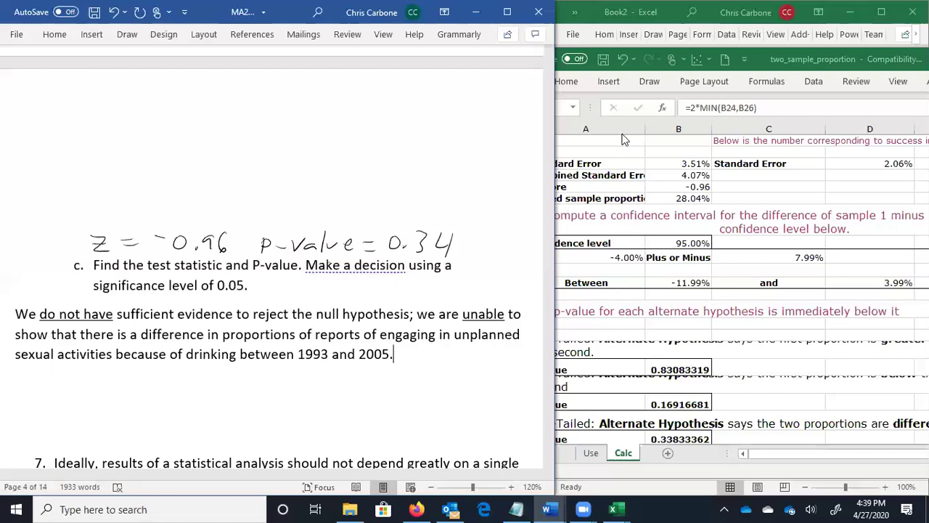
Step: Bring the two_sample_proportion workbook window fully into view and minimize it
{"action": "left_click", "coordinate": [769, 53]}
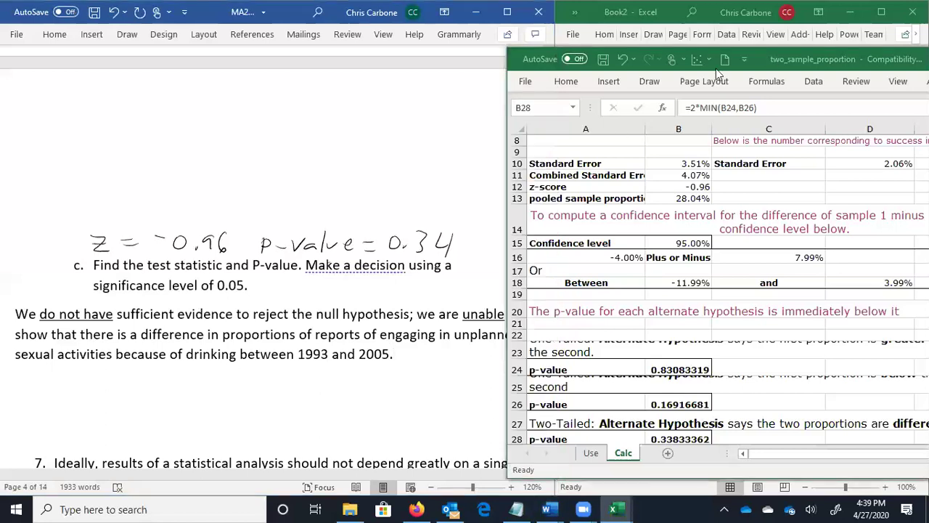
{"action": "left_click_drag", "start_coordinate": [715, 69], "coordinate": [660, 83]}
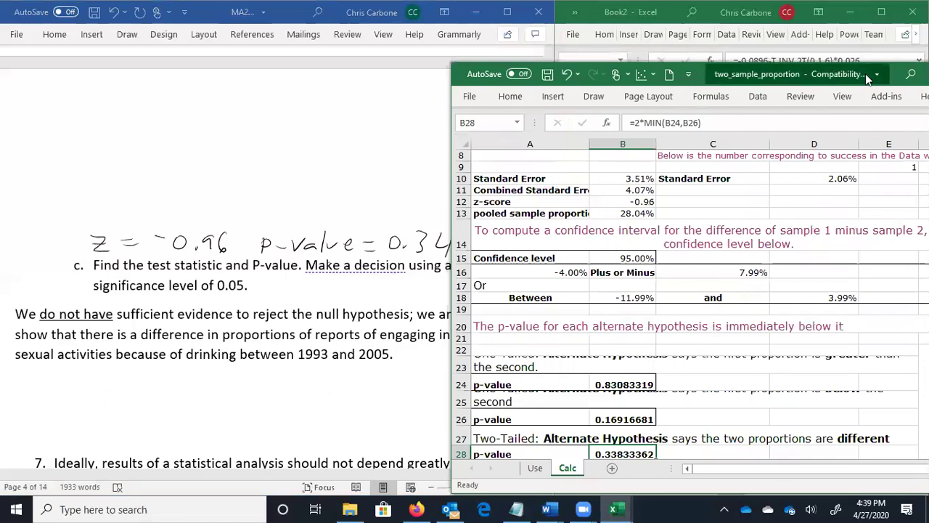
{"action": "left_click_drag", "start_coordinate": [865, 73], "coordinate": [786, 81]}
{"action": "left_click_drag", "start_coordinate": [861, 87], "coordinate": [792, 84]}
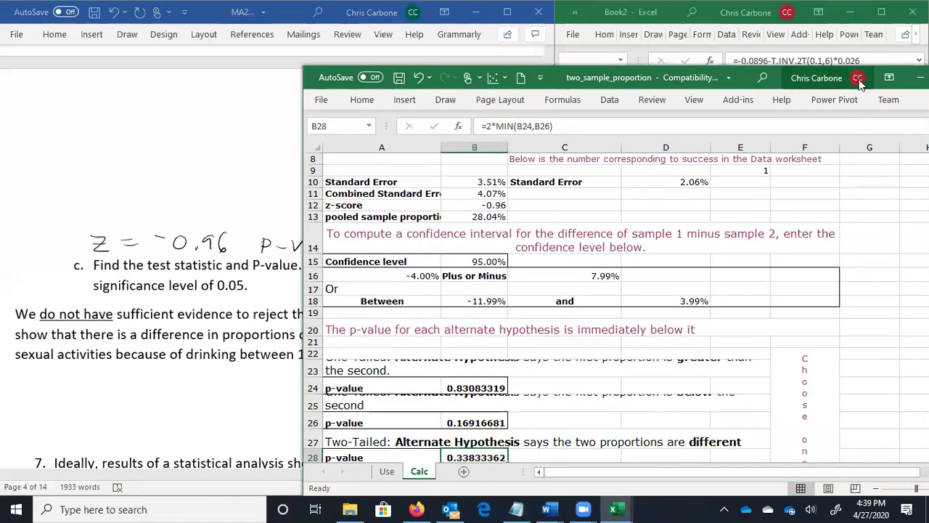
{"action": "left_click", "coordinate": [920, 77]}
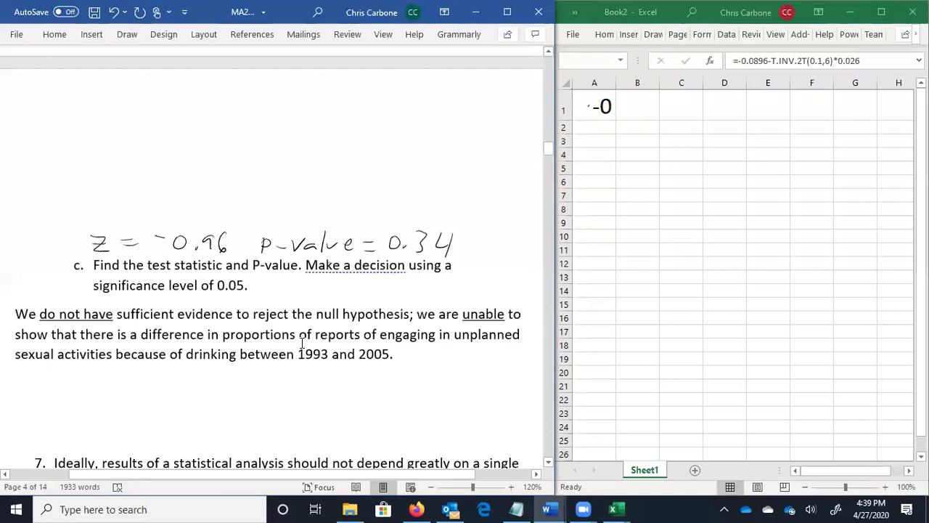
Step: Handwrite the alternative hypothesis "H_A: μ ≠ 0" after the last sentence of question 7
{"action": "scroll", "coordinate": [302, 343], "scroll_direction": "down", "scroll_amount": 4}
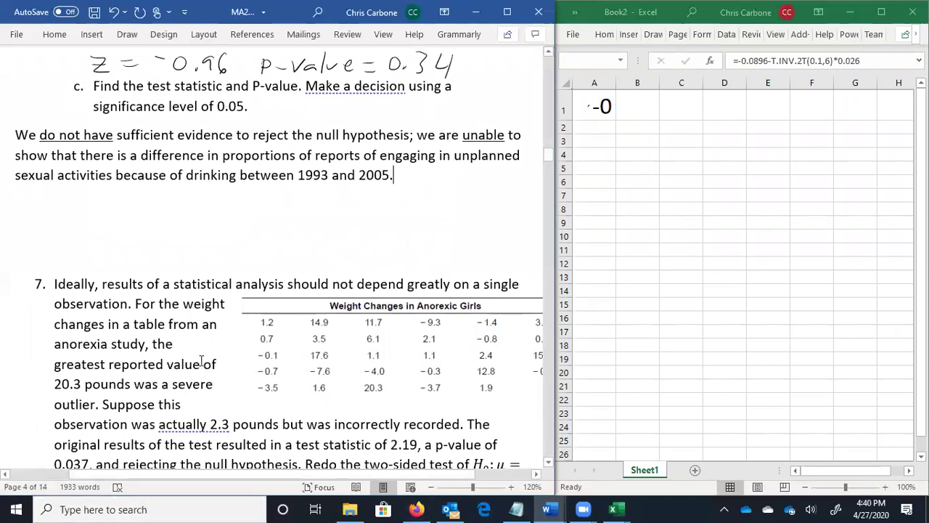
{"action": "scroll", "coordinate": [87, 305], "scroll_direction": "down", "scroll_amount": 2}
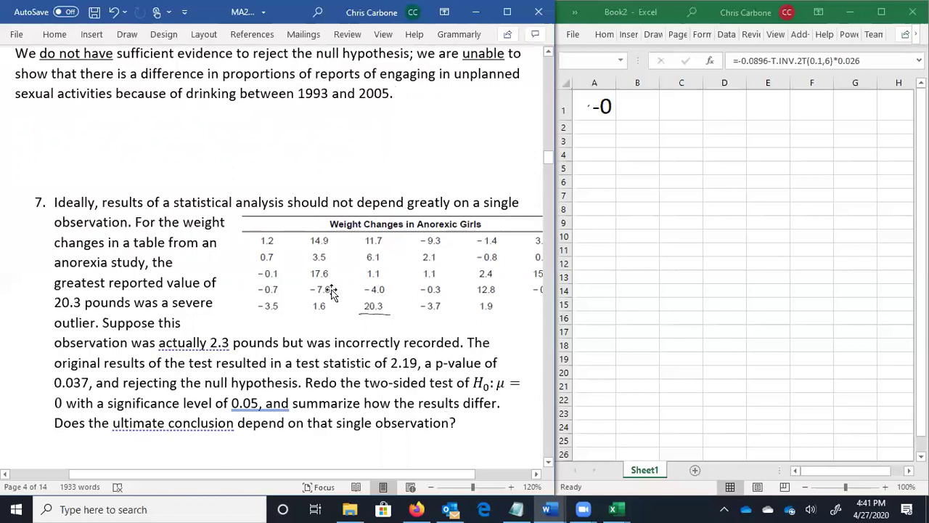
{"action": "scroll", "coordinate": [333, 289], "scroll_direction": "down", "scroll_amount": 3}
{"action": "scroll", "coordinate": [333, 288], "scroll_direction": "down", "scroll_amount": 1}
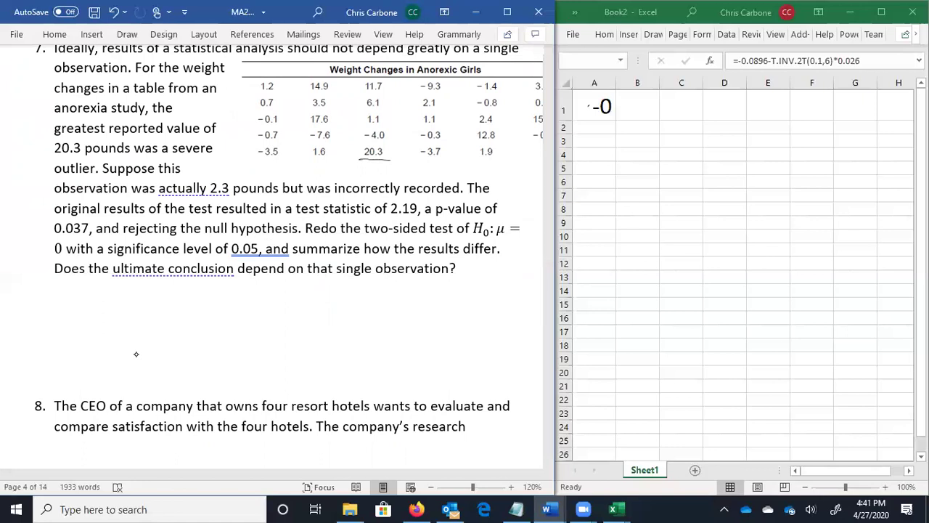
{"action": "mouse_move", "coordinate": [473, 259]}
{"action": "left_mouse_down"}
{"action": "mouse_move", "coordinate": [474, 273]}
{"action": "mouse_move", "coordinate": [463, 275]}
{"action": "left_mouse_up"}
{"action": "mouse_move", "coordinate": [461, 268]}
{"action": "left_mouse_down"}
{"action": "mouse_move", "coordinate": [503, 276]}
{"action": "mouse_move", "coordinate": [510, 260]}
{"action": "mouse_move", "coordinate": [508, 277]}
{"action": "mouse_move", "coordinate": [523, 265]}
{"action": "mouse_move", "coordinate": [518, 276]}
{"action": "mouse_move", "coordinate": [534, 274]}
{"action": "mouse_move", "coordinate": [532, 261]}
{"action": "left_mouse_up"}
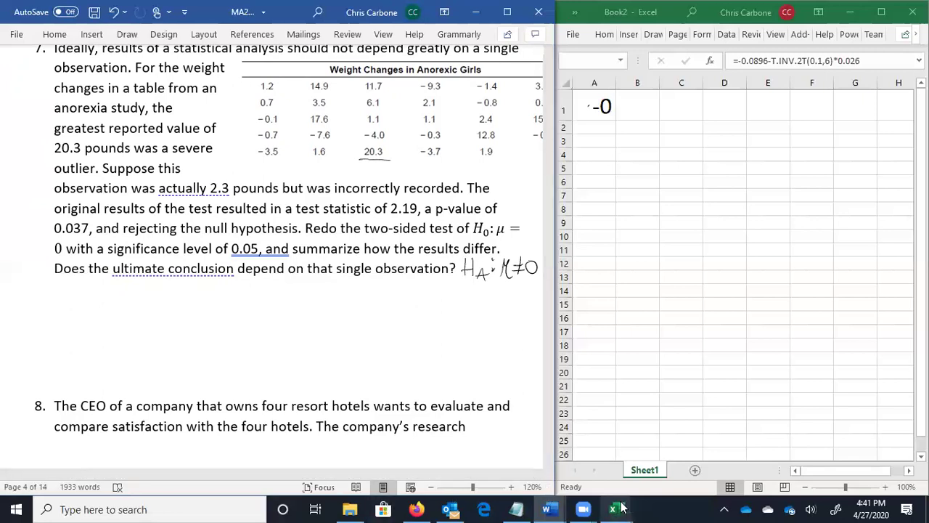
Step: Copy the weight change values in A2:A30 of the Book1 workbook, and minimize that workbook
{"action": "mouse_move", "coordinate": [620, 508]}
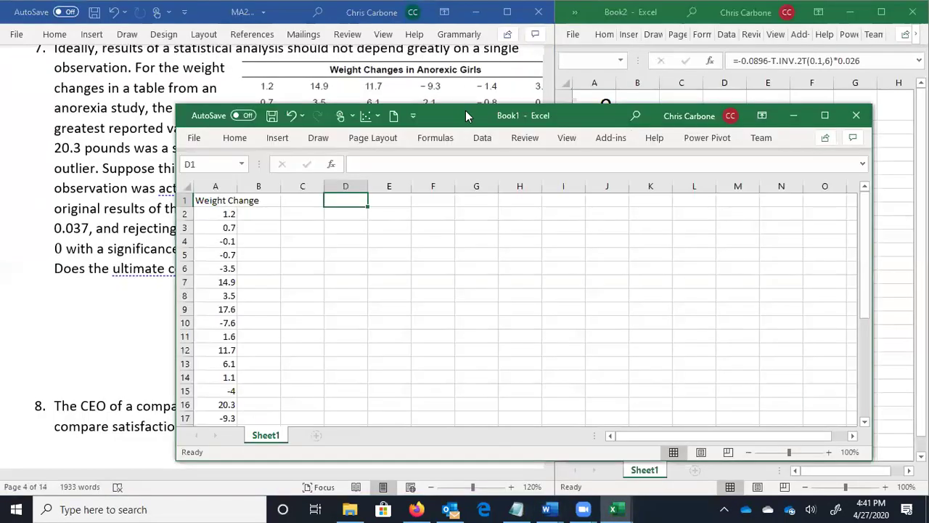
{"action": "left_click_drag", "start_coordinate": [466, 111], "coordinate": [770, 109]}
{"action": "left_click_drag", "start_coordinate": [521, 212], "coordinate": [527, 373]}
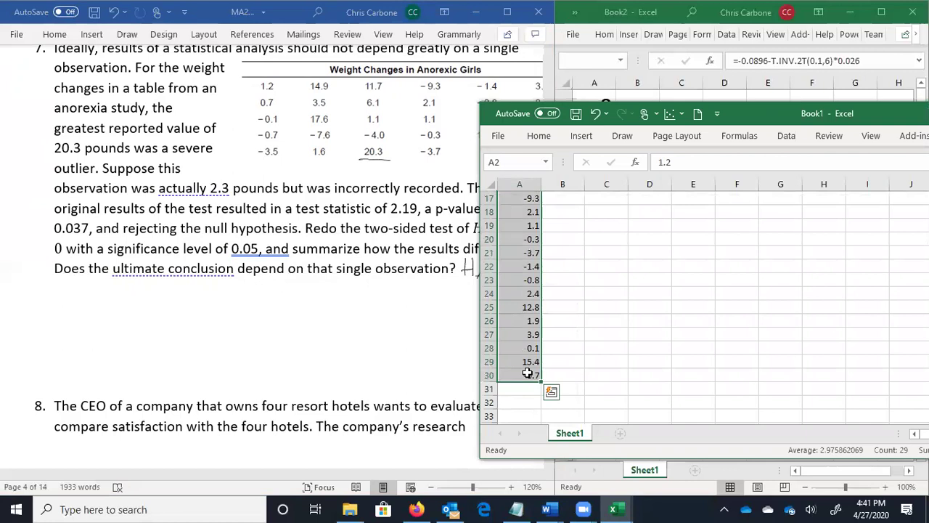
{"action": "key", "text": "ctrl+c"}
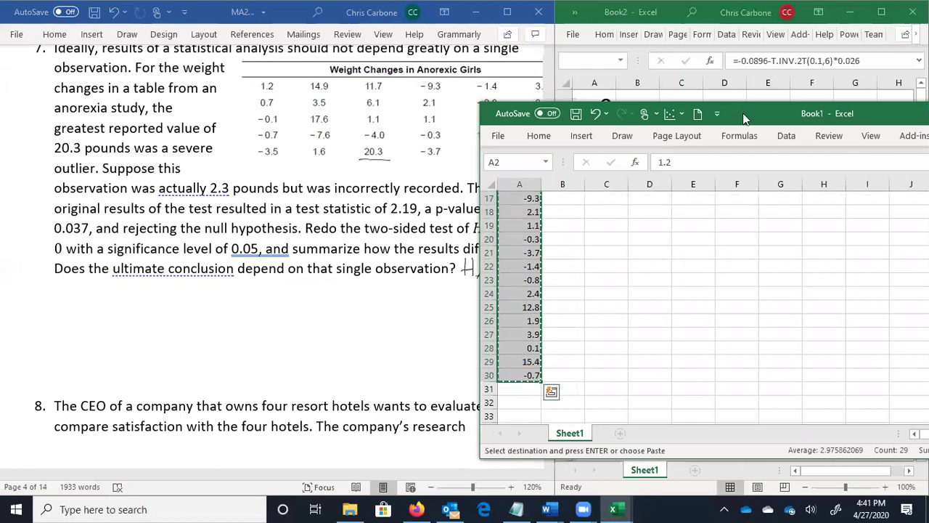
{"action": "left_click_drag", "start_coordinate": [746, 115], "coordinate": [484, 160]}
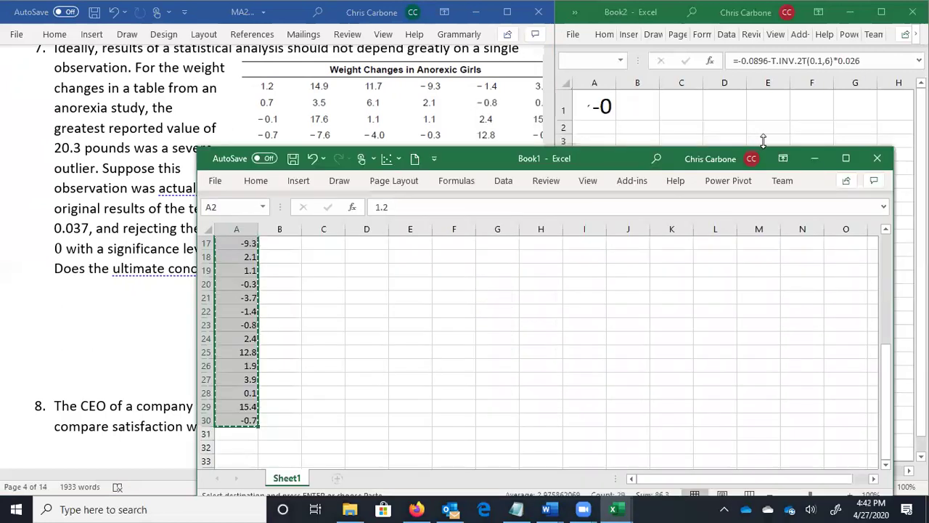
{"action": "left_click", "coordinate": [814, 160]}
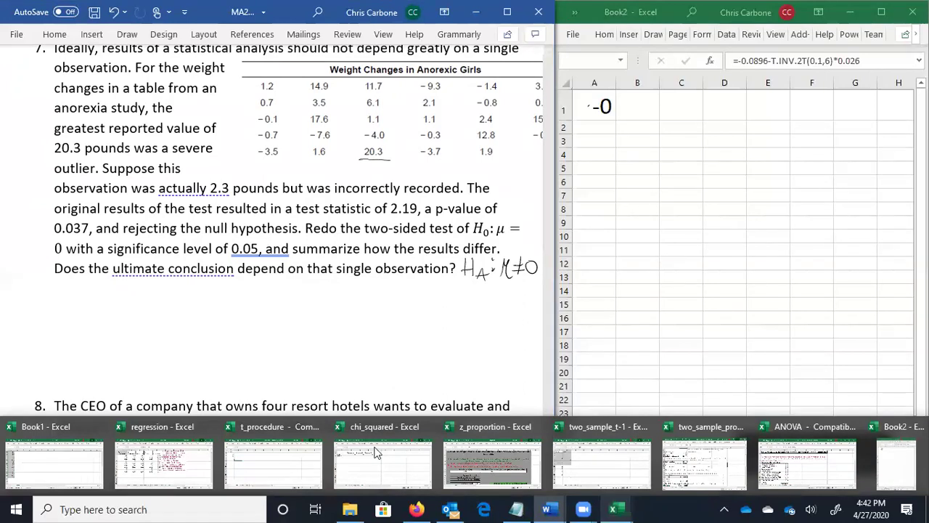
Step: Switch to the t_procedure workbook and paste the copied weight changes over the Wages data starting at A2 of the Data sheet
{"action": "left_click", "coordinate": [263, 459]}
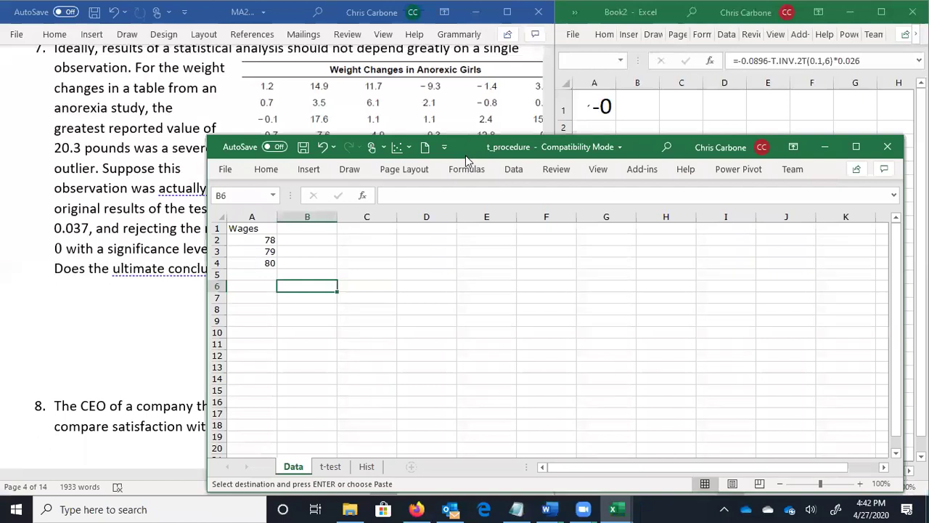
{"action": "left_click_drag", "start_coordinate": [465, 155], "coordinate": [841, 86]}
{"action": "left_click", "coordinate": [648, 181]}
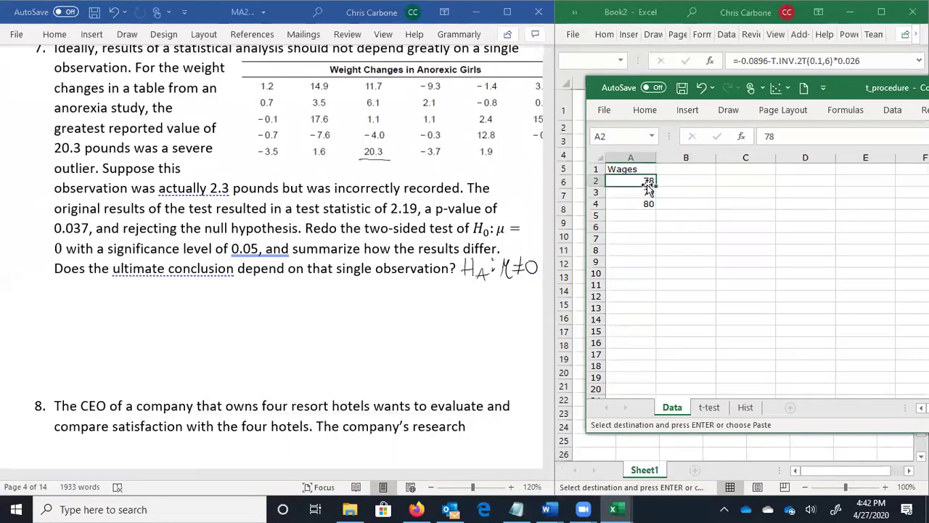
{"action": "key", "text": "ctrl+v"}
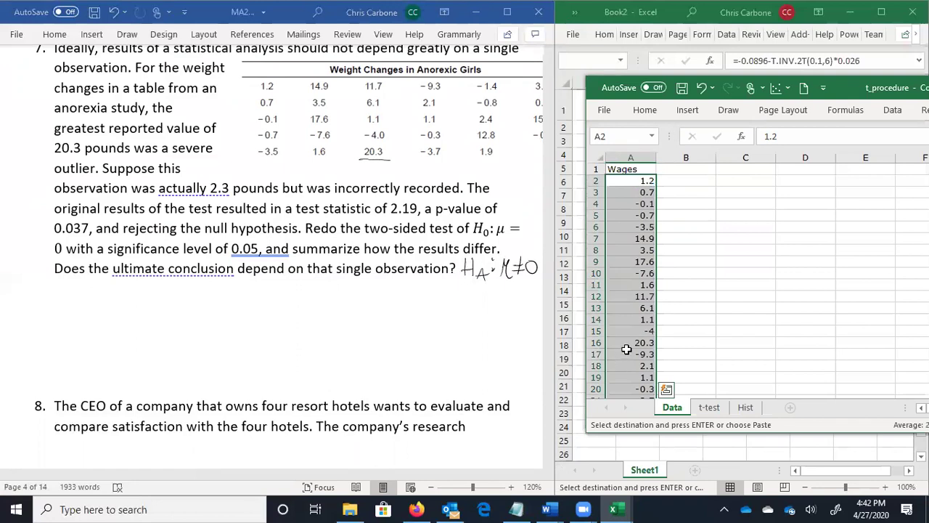
Step: Replace the outlier 20.3 in cell A16 of the Data sheet with 2.3
{"action": "left_click", "coordinate": [626, 345]}
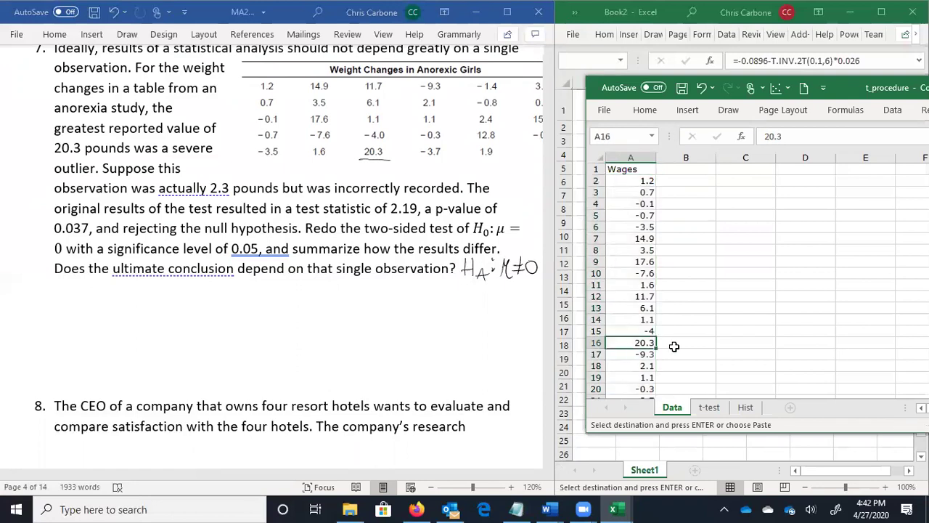
{"action": "type", "text": "2.3"}
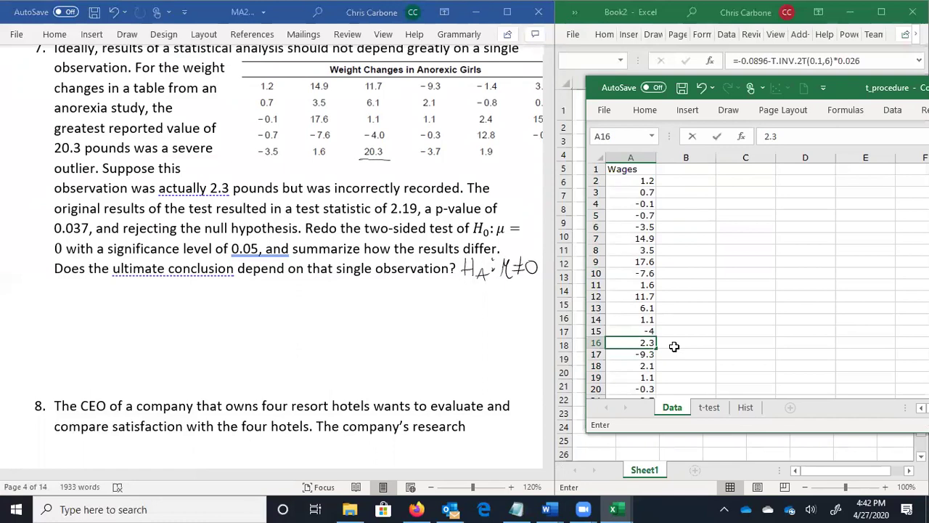
{"action": "key", "text": "Return"}
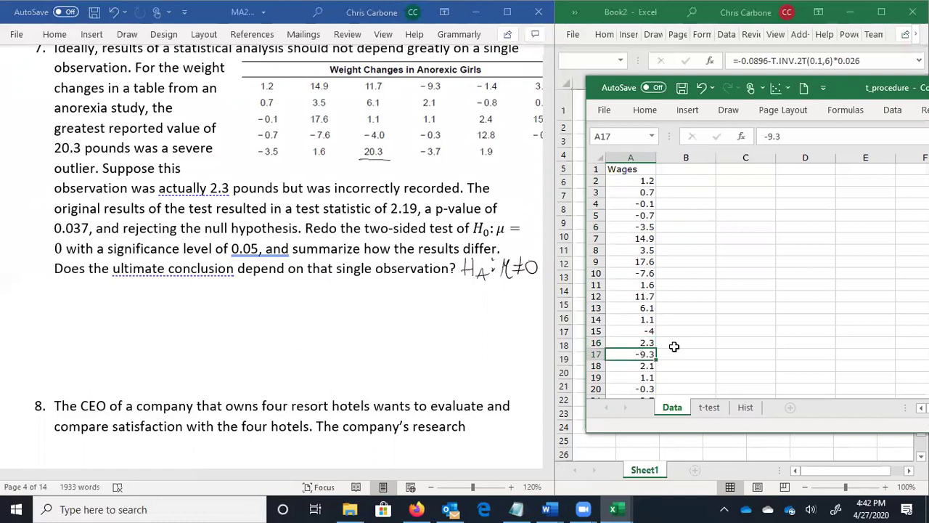
Step: Look up the t statistic on the t-test sheet and handwrite "t = 1.95" below question 7
{"action": "left_click", "coordinate": [715, 408]}
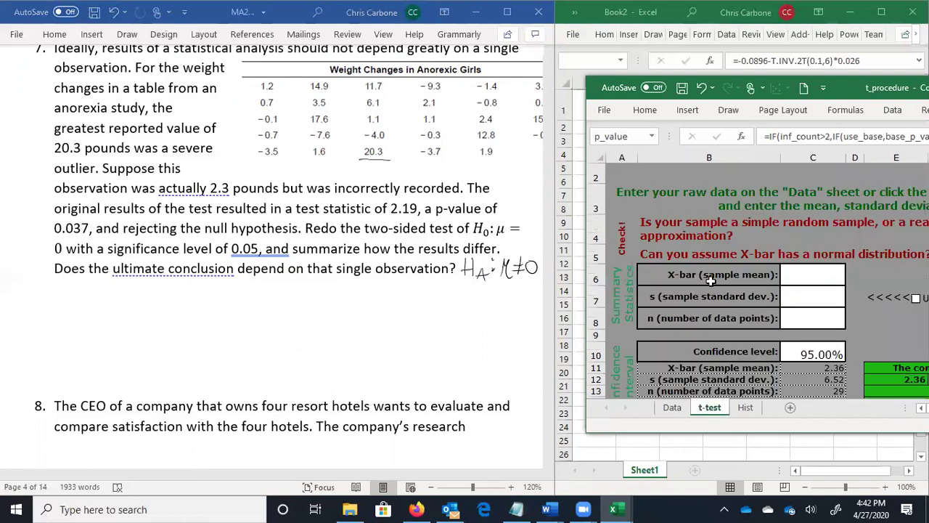
{"action": "scroll", "coordinate": [726, 273], "scroll_direction": "down", "scroll_amount": 2}
{"action": "scroll", "coordinate": [725, 273], "scroll_direction": "down", "scroll_amount": 1}
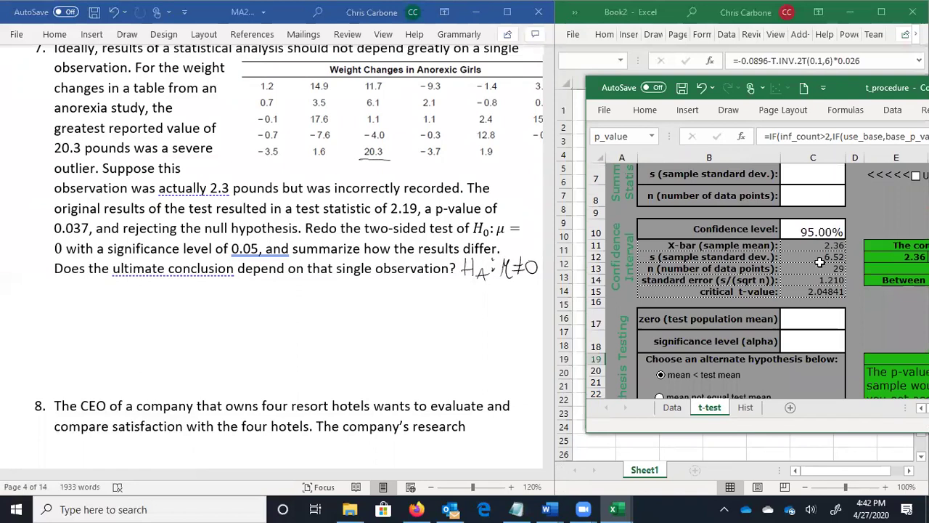
{"action": "scroll", "coordinate": [819, 261], "scroll_direction": "down", "scroll_amount": 3}
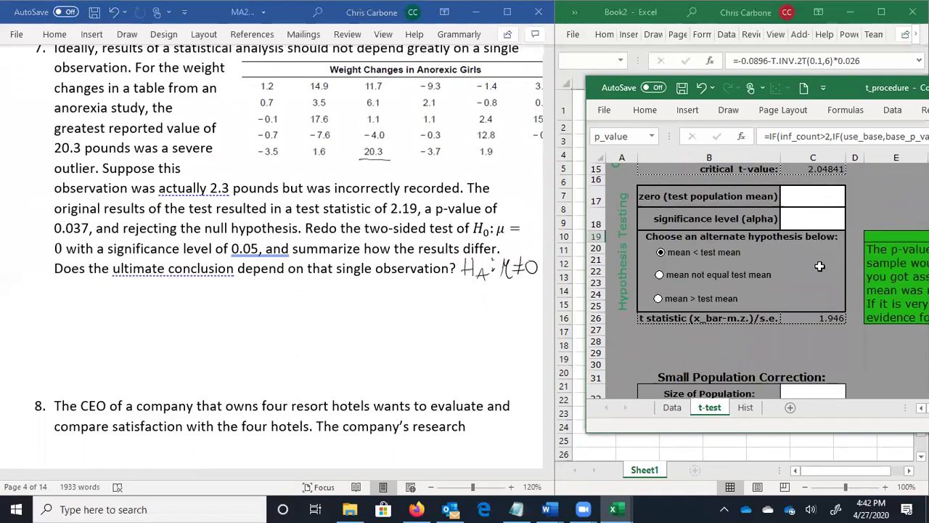
{"action": "left_click", "coordinate": [827, 329]}
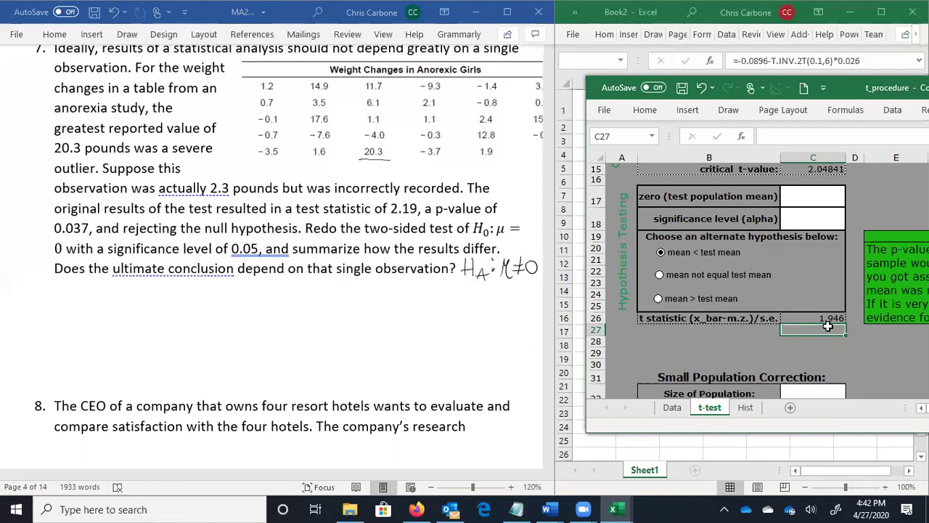
{"action": "mouse_move", "coordinate": [56, 283]}
{"action": "left_mouse_down"}
{"action": "mouse_move", "coordinate": [55, 298]}
{"action": "mouse_move", "coordinate": [61, 289]}
{"action": "left_mouse_up"}
{"action": "mouse_move", "coordinate": [70, 288]}
{"action": "left_mouse_down"}
{"action": "mouse_move", "coordinate": [90, 300]}
{"action": "mouse_move", "coordinate": [124, 290]}
{"action": "mouse_move", "coordinate": [118, 297]}
{"action": "left_mouse_up"}
{"action": "left_click", "coordinate": [98, 298]}
{"action": "left_click_drag", "start_coordinate": [120, 283], "coordinate": [127, 282]}
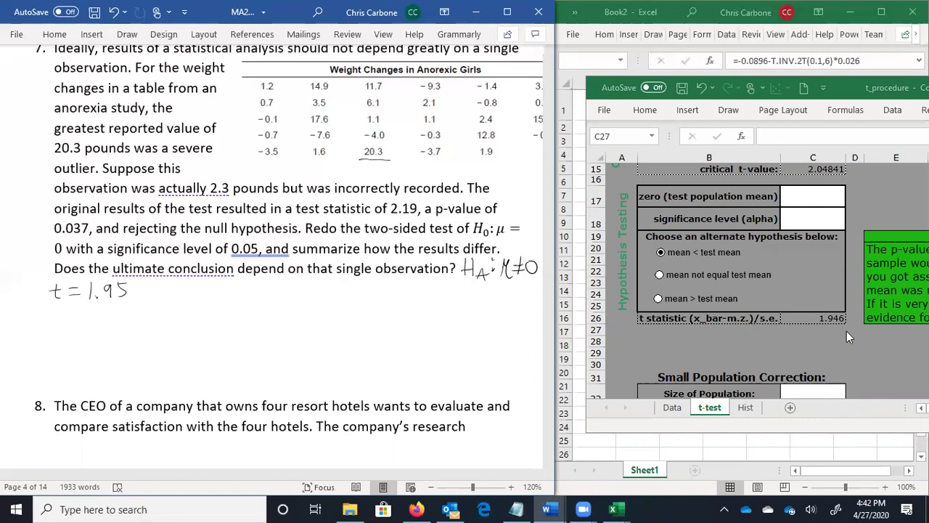
Step: Set the alternate hypothesis on the t-test sheet to "mean not equal test mean" and show the p-value
{"action": "left_click", "coordinate": [747, 277]}
{"action": "left_click", "coordinate": [747, 276]}
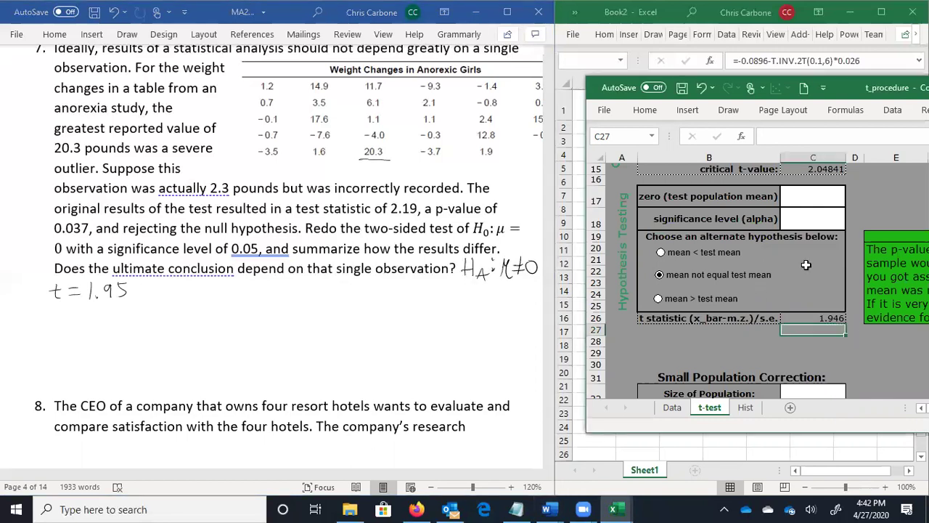
{"action": "scroll", "coordinate": [806, 264], "scroll_direction": "right", "scroll_amount": 3}
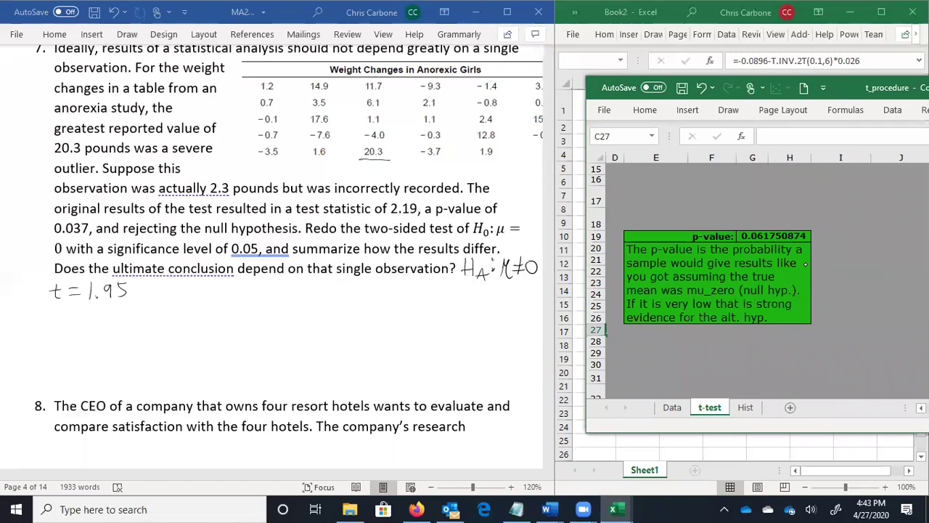
Step: Handwrite "p-value = 0.062" beside the t value below question 7
{"action": "left_click_drag", "start_coordinate": [156, 285], "coordinate": [198, 282]}
{"action": "left_click_drag", "start_coordinate": [200, 295], "coordinate": [239, 293]}
{"action": "left_click_drag", "start_coordinate": [249, 285], "coordinate": [318, 282]}
{"action": "left_click", "coordinate": [296, 287]}
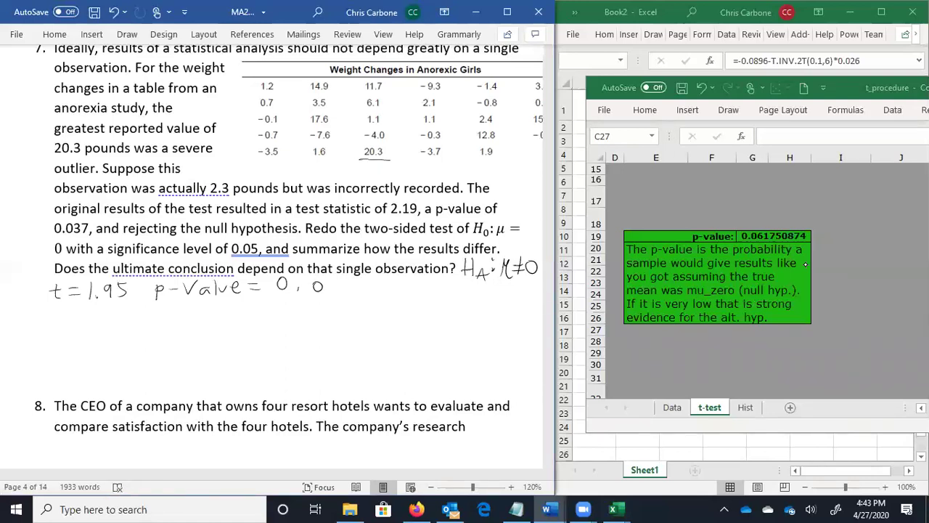
{"action": "mouse_move", "coordinate": [340, 277]}
{"action": "left_mouse_down"}
{"action": "mouse_move", "coordinate": [335, 293]}
{"action": "mouse_move", "coordinate": [364, 295]}
{"action": "left_mouse_up"}
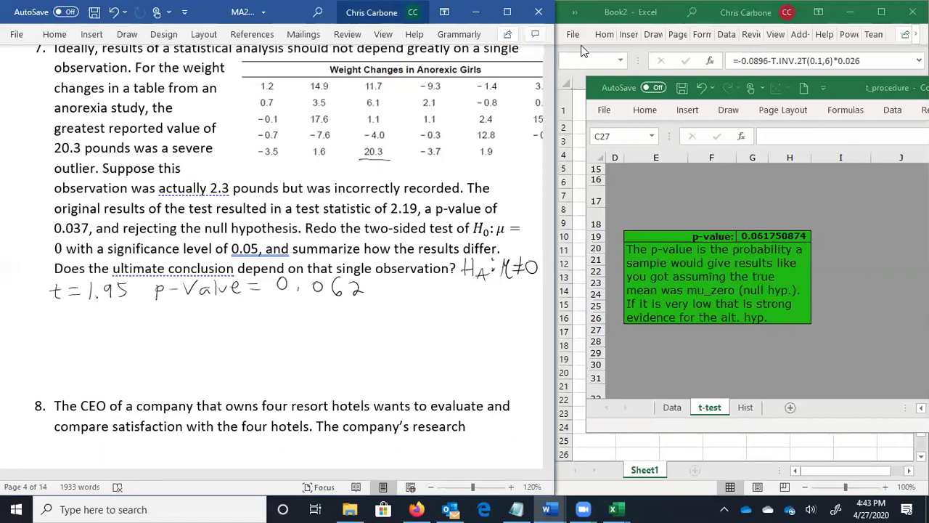
Step: Begin the conclusion below the handwritten results with "The p-value is greater than the level of significance", underlining "greater than"
{"action": "double_click", "coordinate": [55, 313]}
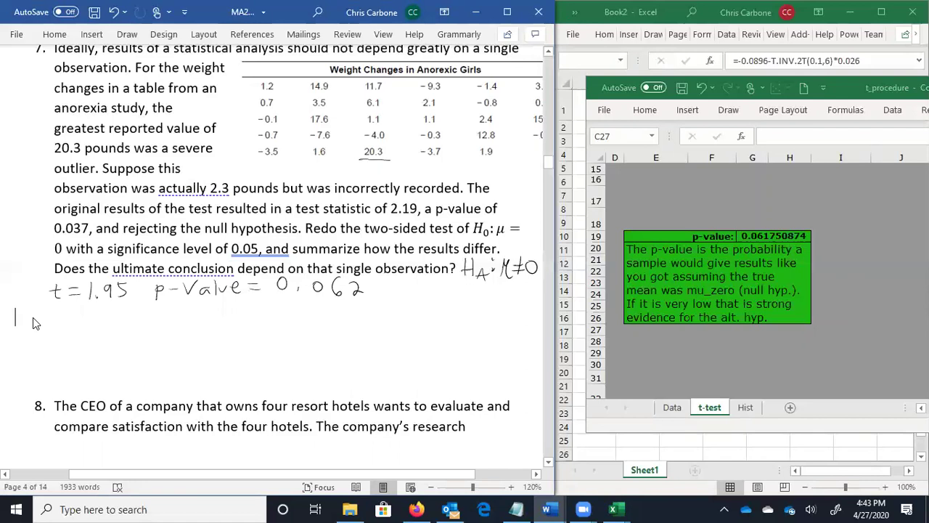
{"action": "type", "text": "The "}
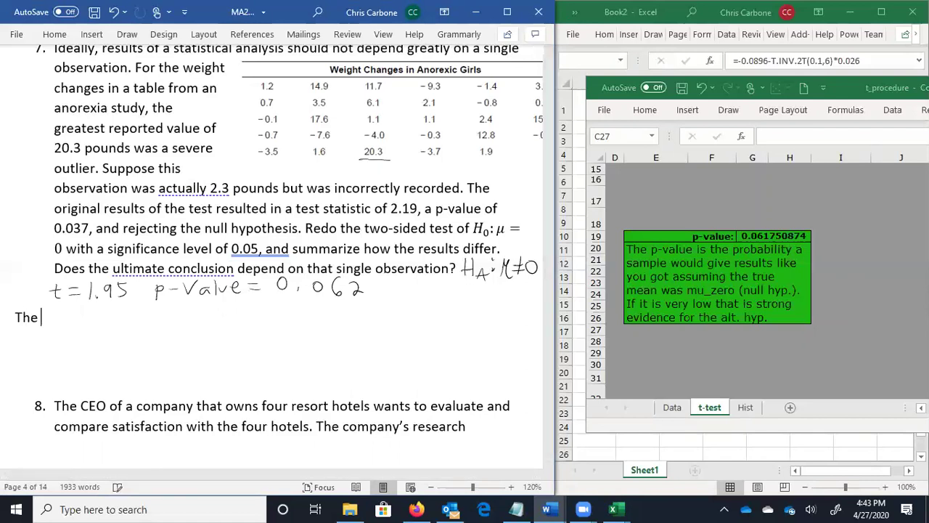
{"action": "type", "text": "p-value is "}
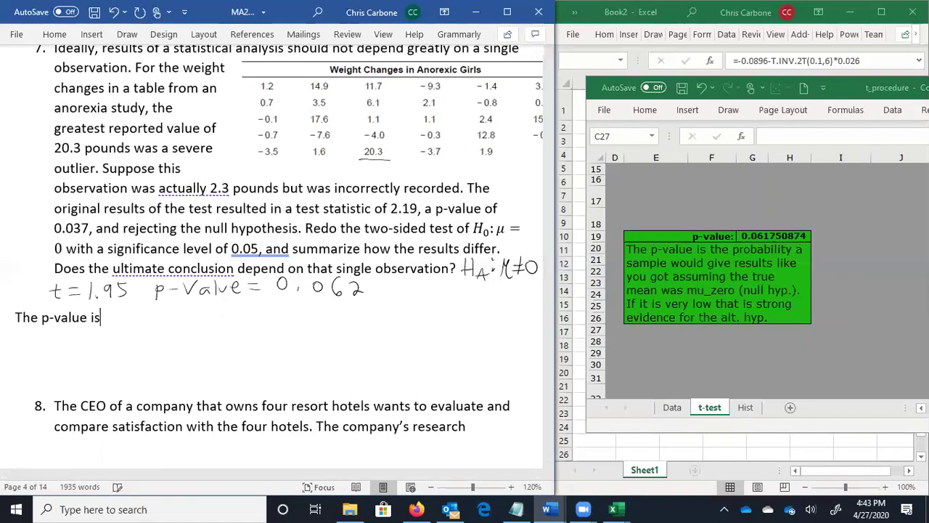
{"action": "type", "text": "greater than"}
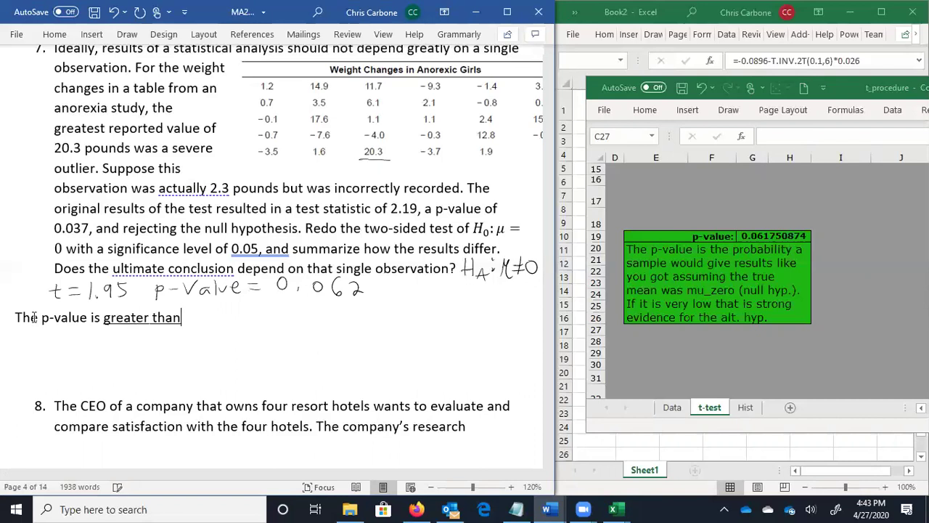
{"action": "type", "text": " the level o"}
{"action": "type", "text": "f sign"}
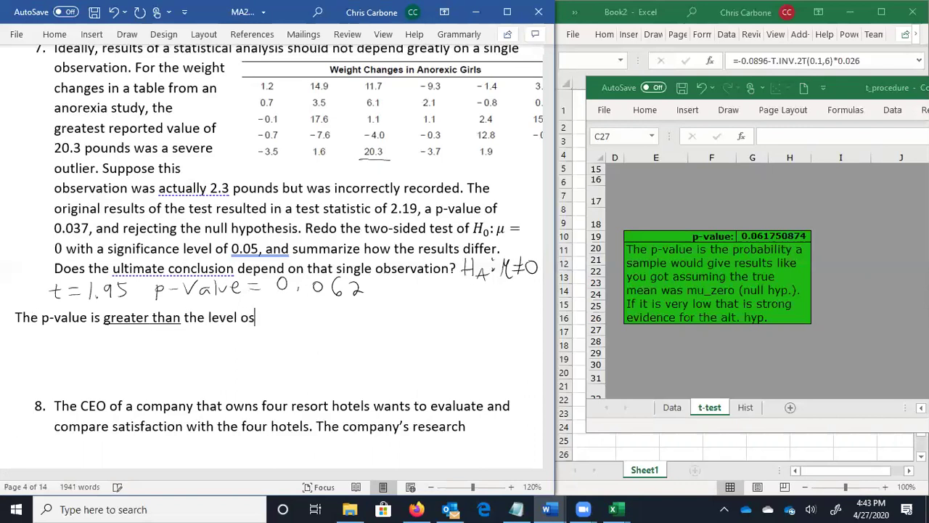
{"action": "type", "text": "ificance"}
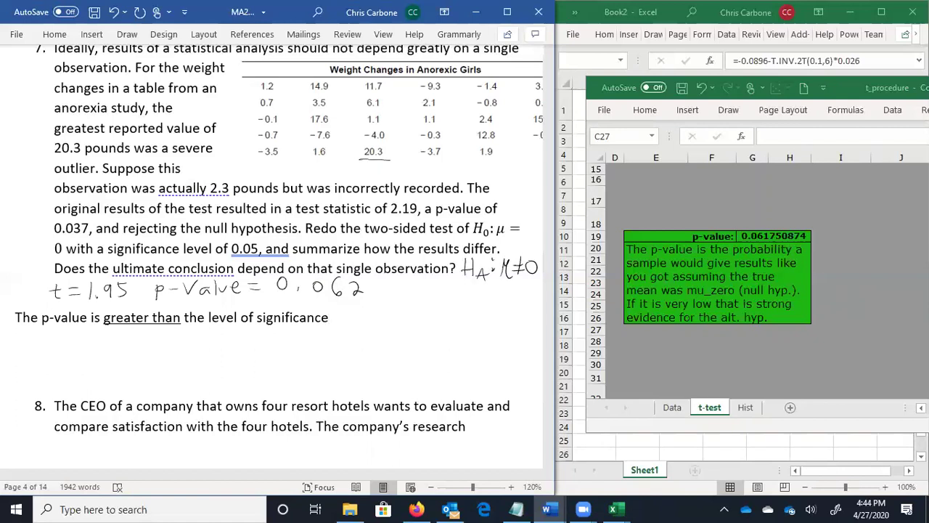
Step: Complete the sentence with "so do not reject the null hypothesis.", underlining "do not reject"
{"action": "type", "text": "so that the pop"}
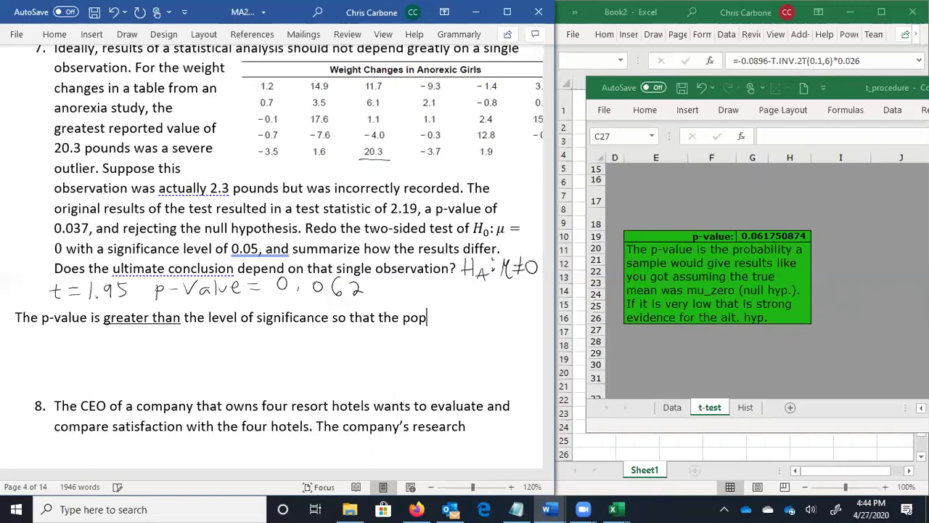
{"action": "key", "text": "BackSpace"}
{"action": "key", "text": "BackSpace"}
{"action": "key", "text": "BackSpace"}
{"action": "key", "text": "BackSpace"}
{"action": "key", "text": "BackSpace"}
{"action": "key", "text": "BackSpace"}
{"action": "key", "text": "BackSpace"}
{"action": "key", "text": "BackSpace"}
{"action": "key", "text": "BackSpace"}
{"action": "key", "text": "BackSpace"}
{"action": "key", "text": "BackSpace"}
{"action": "key", "text": "BackSpace"}
{"action": "key", "text": "BackSpace"}
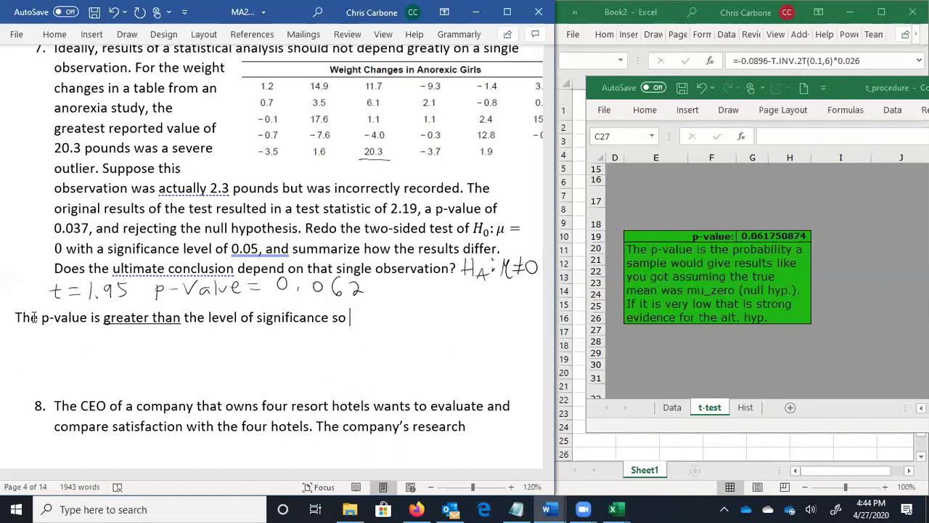
{"action": "type", "text": "do not r"}
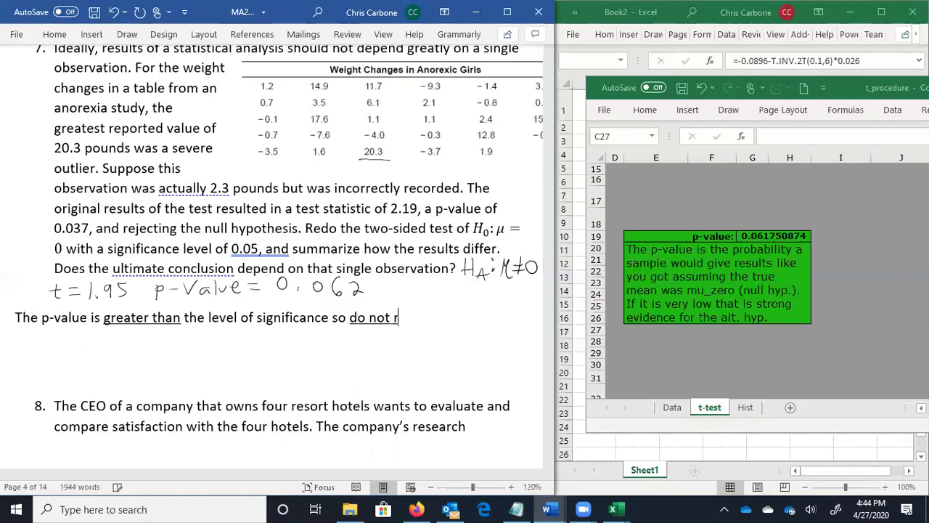
{"action": "type", "text": "eject the null hypothesis."}
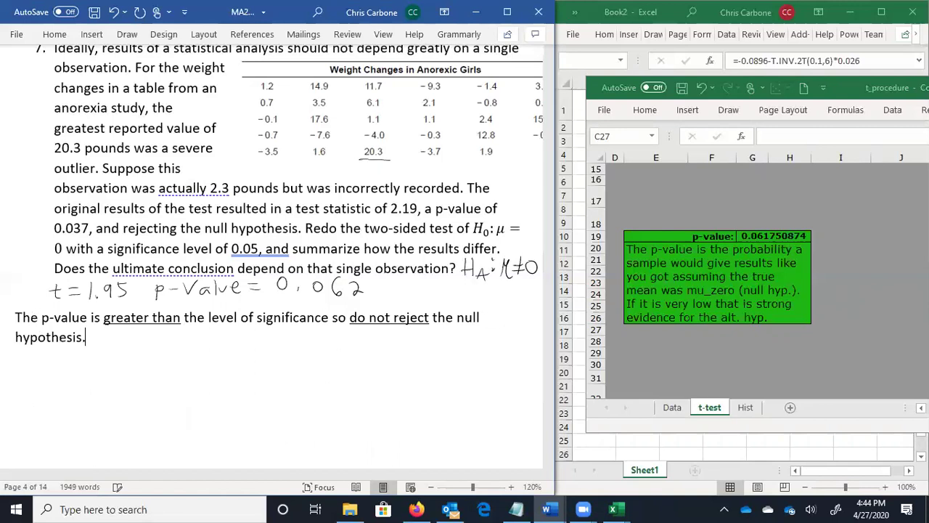
Step: Add a second sentence starting "There is not significant evidence that the population", underlining "is not"
{"action": "type", "text": "  There"}
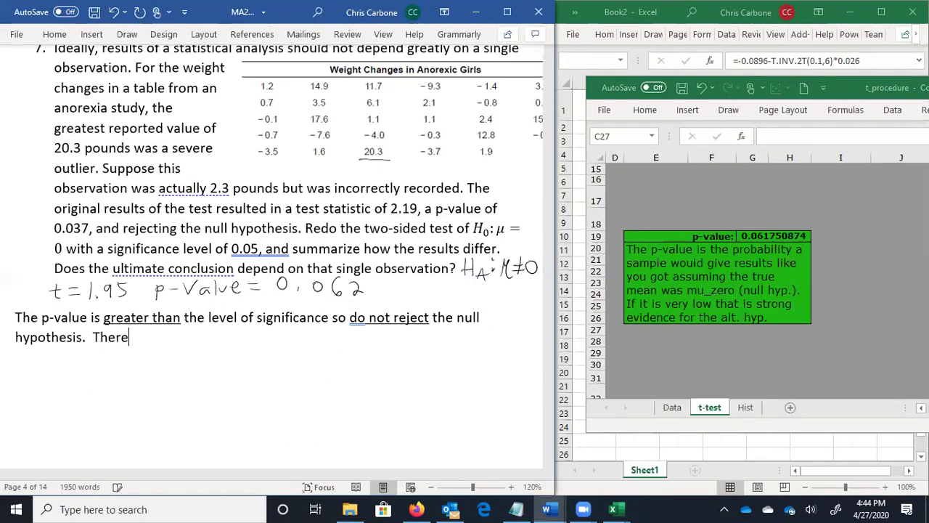
{"action": "type", "text": " is not significan"}
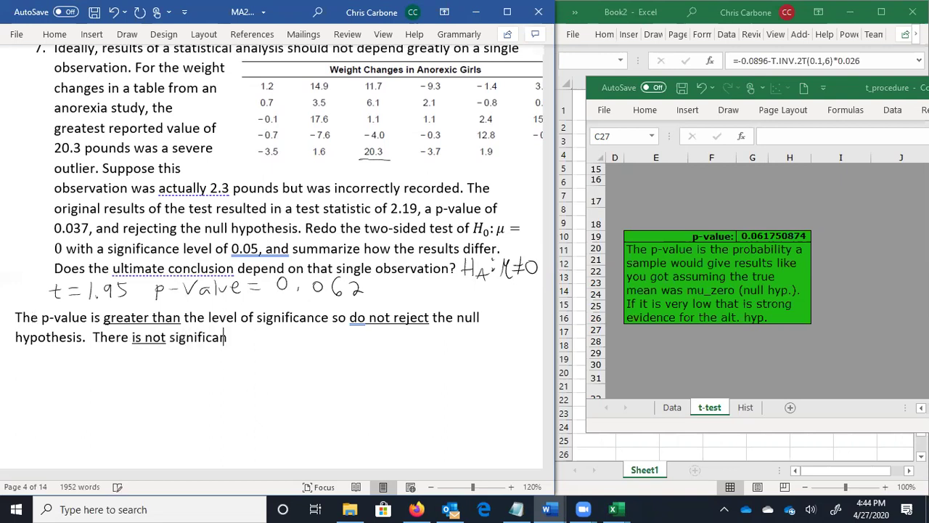
{"action": "type", "text": "t evidence that the"}
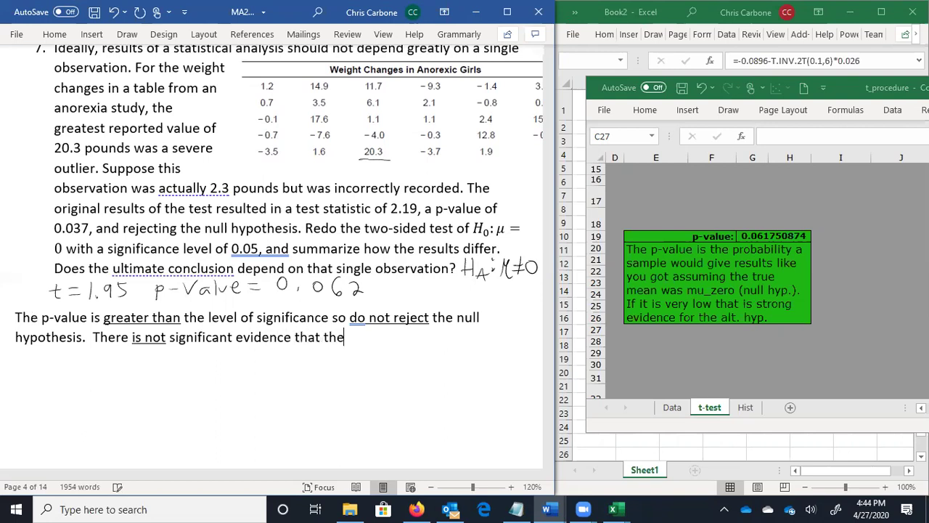
{"action": "type", "text": " population pea"}
{"action": "key", "text": "BackSpace"}
{"action": "key", "text": "BackSpace"}
{"action": "key", "text": "BackSpace"}
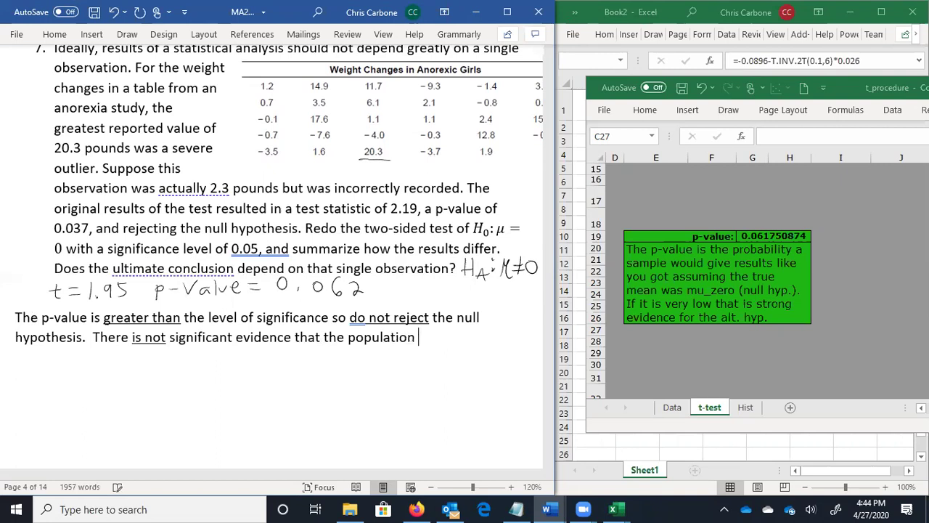